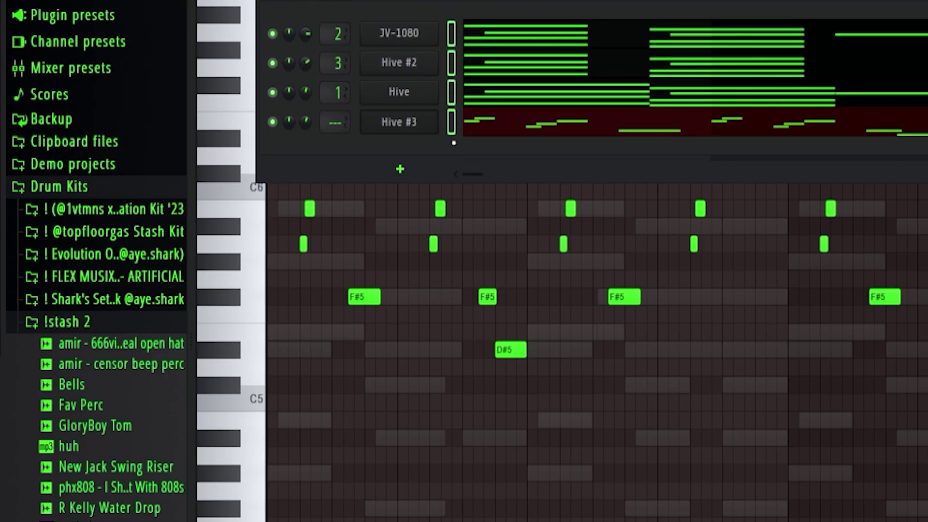
Transpose the notes of Pattern 1 up 1 semitone and play the pattern back
click(276, 2)
click(321, 221)
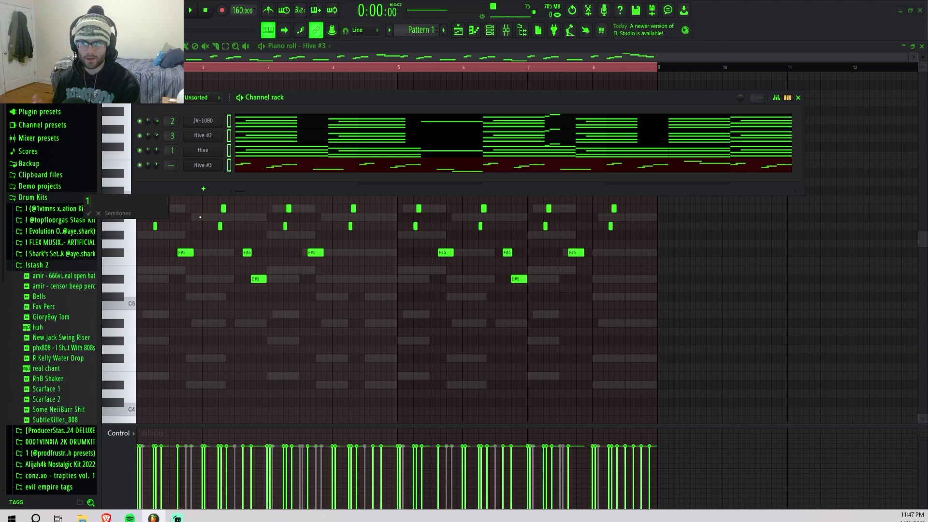
key(Return)
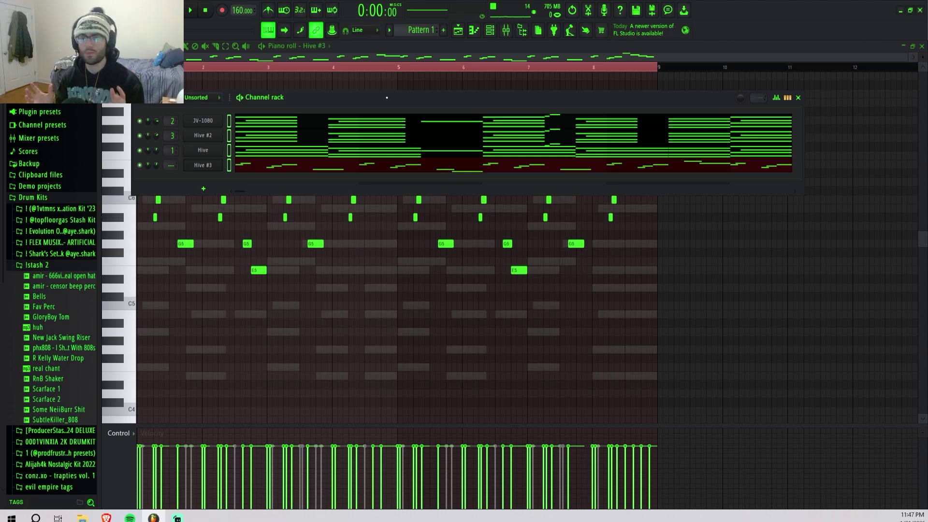
key(space)
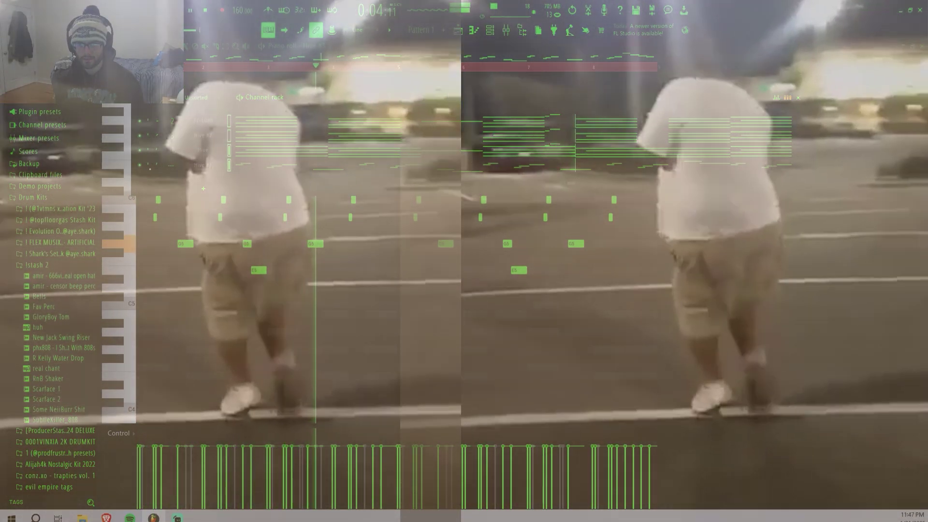
key(space)
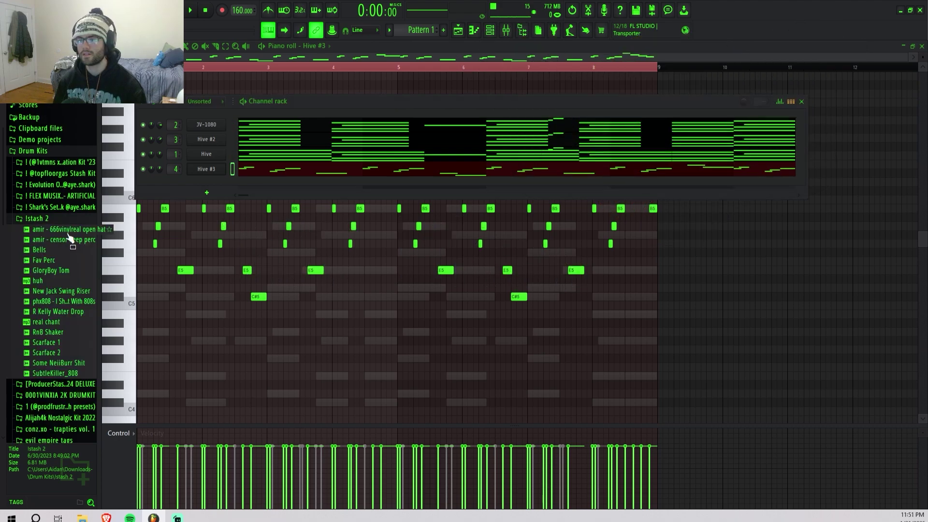
Add the amir - 666vinylreal open hat sample as a new channel and turn up its Trim
drag(63, 230, 211, 188)
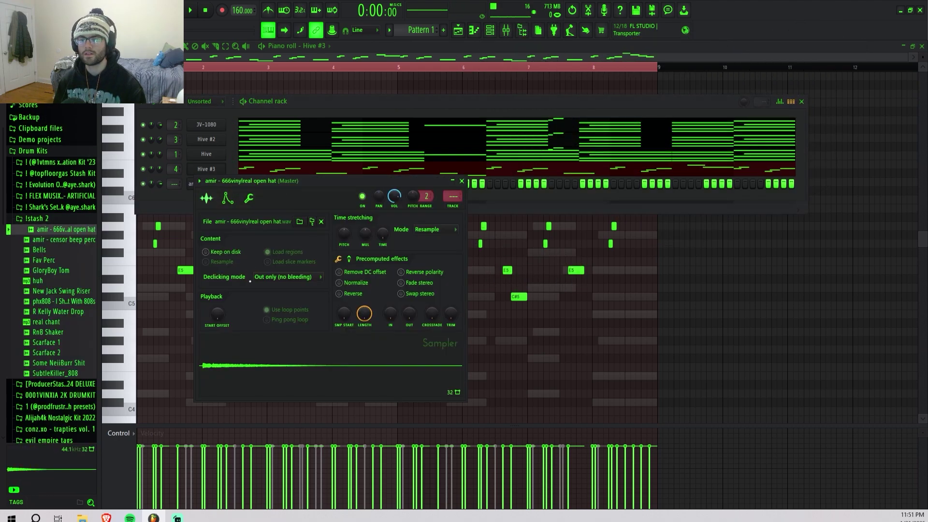
drag(450, 312, 459, 228)
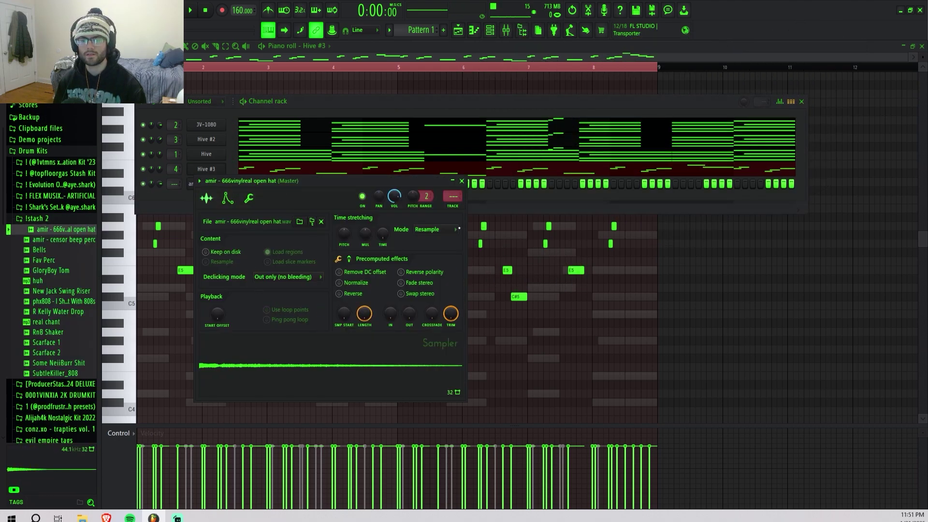
click(462, 181)
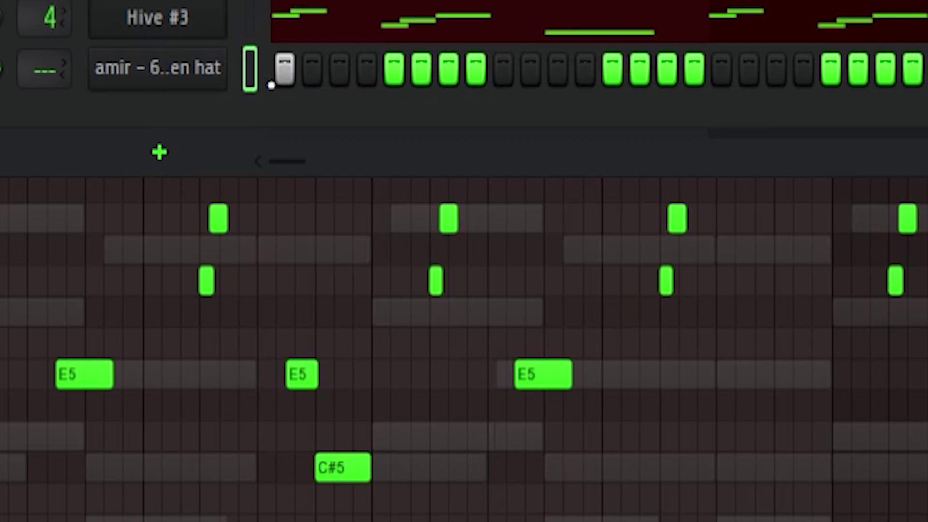
Fill the open hat channel with a hit each 8 steps
right_click(225, 183)
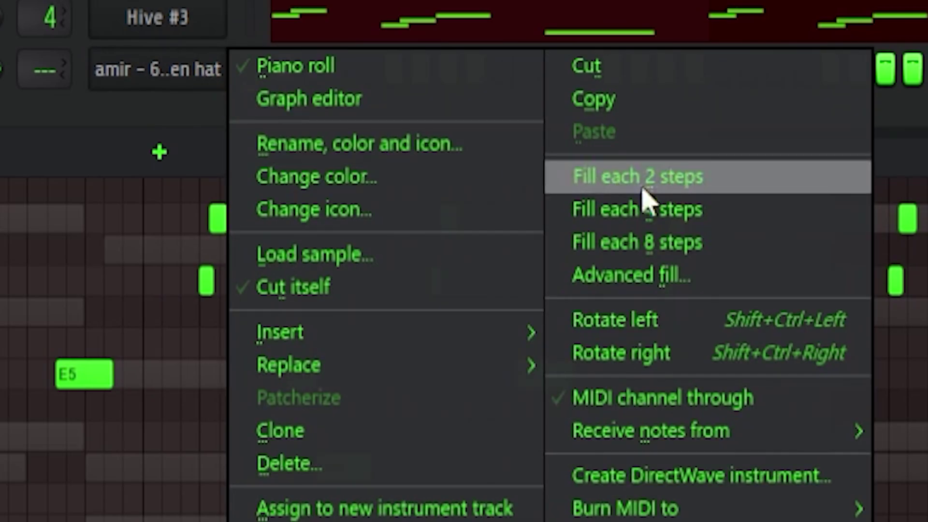
click(341, 232)
Refine the hihat 2 step pattern in the second bar by adding and removing hits while checking it against playback
key(space)
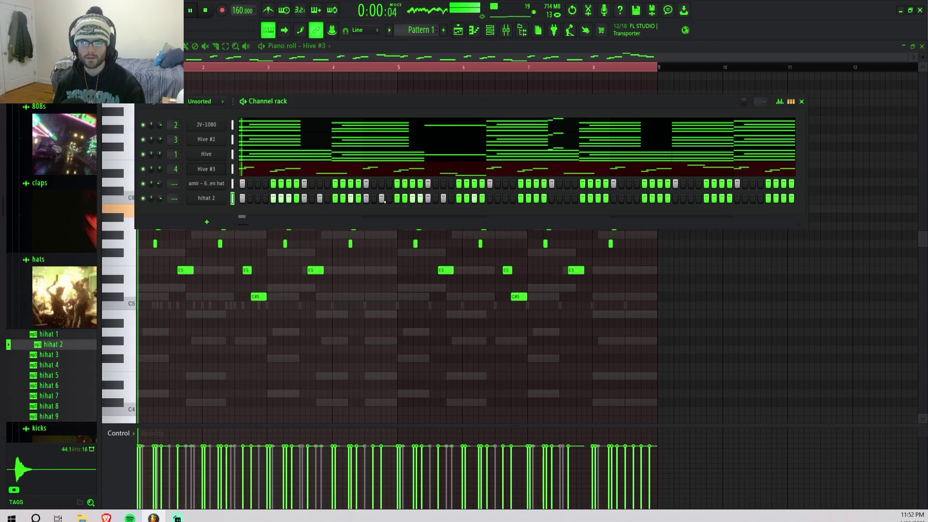
click(397, 200)
click(405, 200)
right_click(420, 200)
right_click(429, 200)
key(space)
key(space)
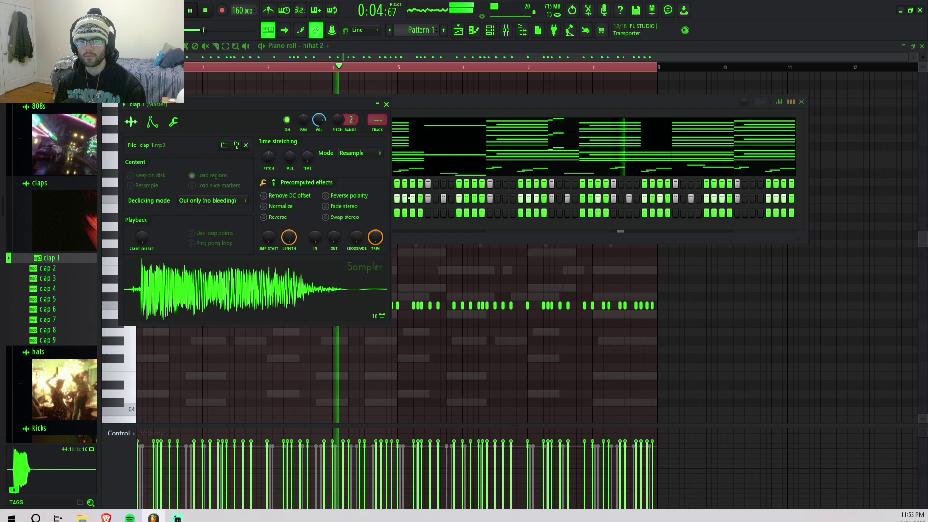
drag(268, 238, 268, 230)
click(386, 104)
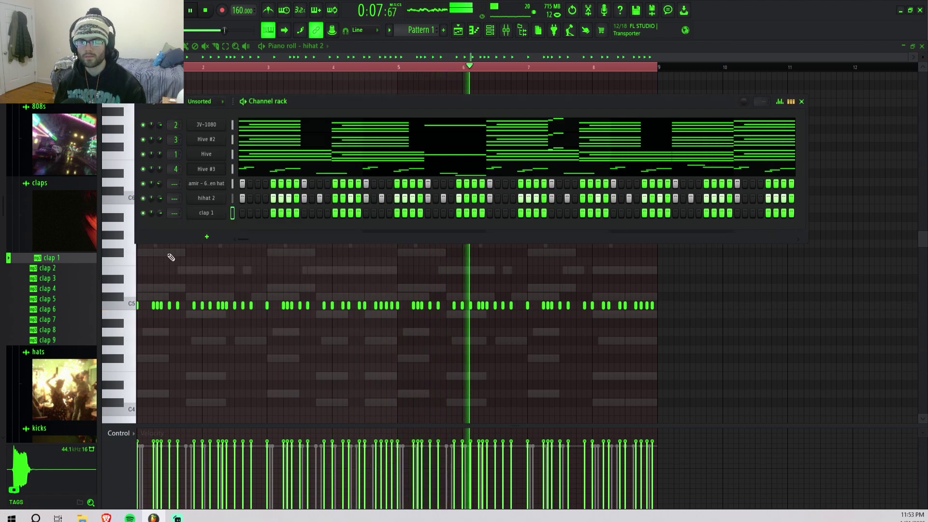
Add clap 1 hits on steps 9 and 25 of the channel rack
click(304, 213)
click(428, 214)
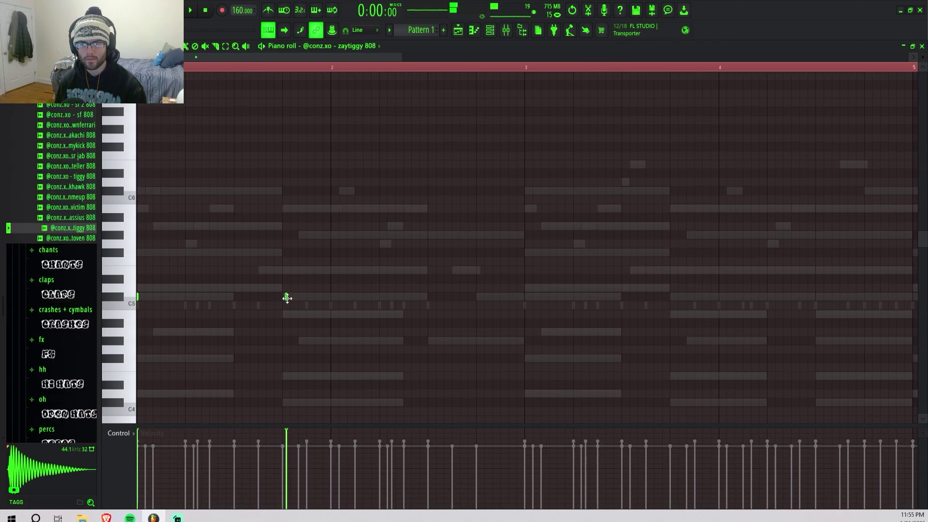
click(287, 299)
key(space)
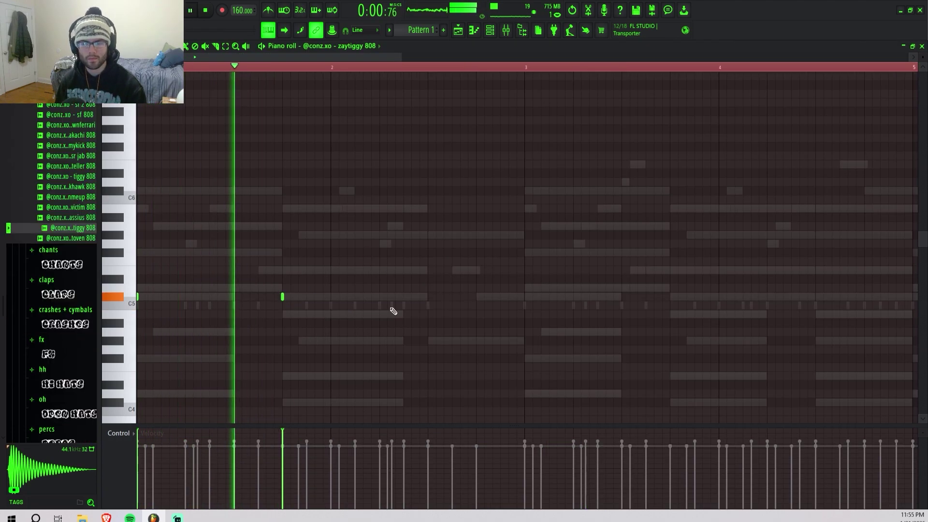
click(380, 299)
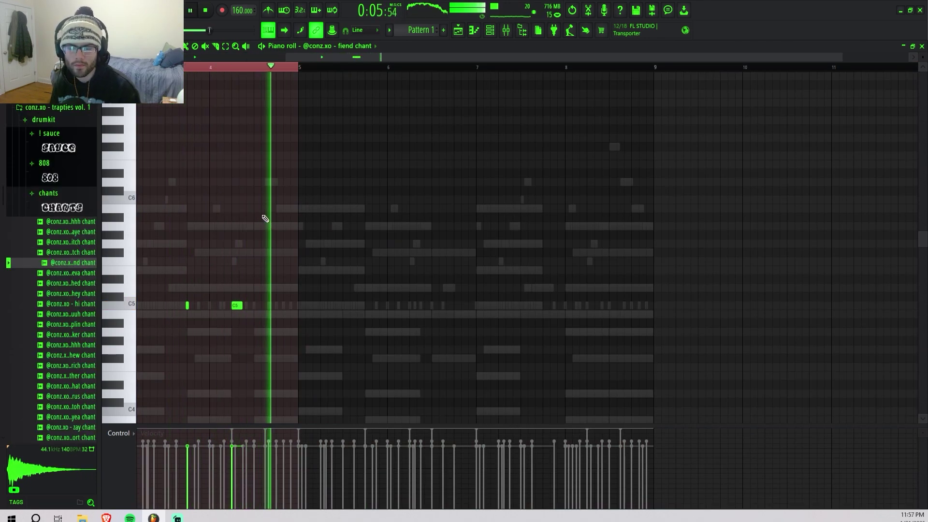
Duplicate the fiend chant notes from bars 1–4 into bars 5–8, and audition the scratch 1 fx channel in the pattern
key(space)
ctrl+scroll(265, 266, down, 2)
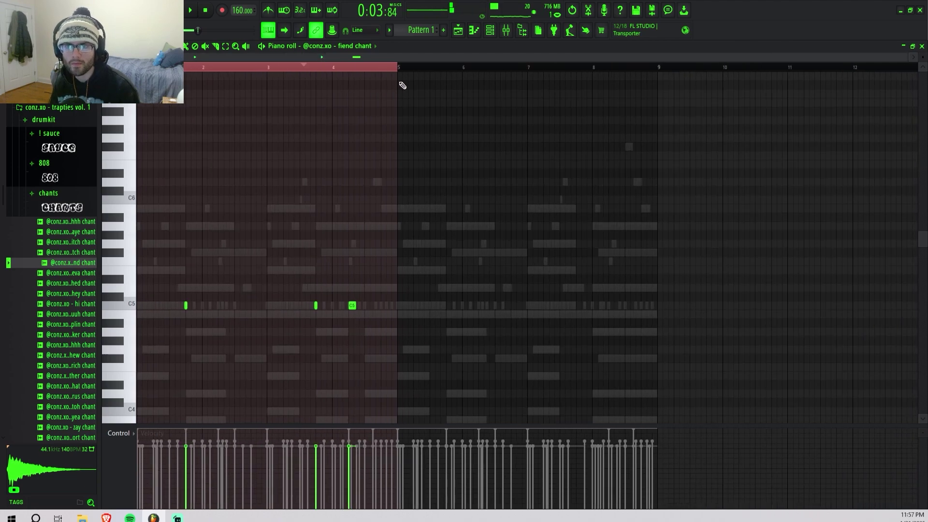
key(ctrl+b)
key(F6)
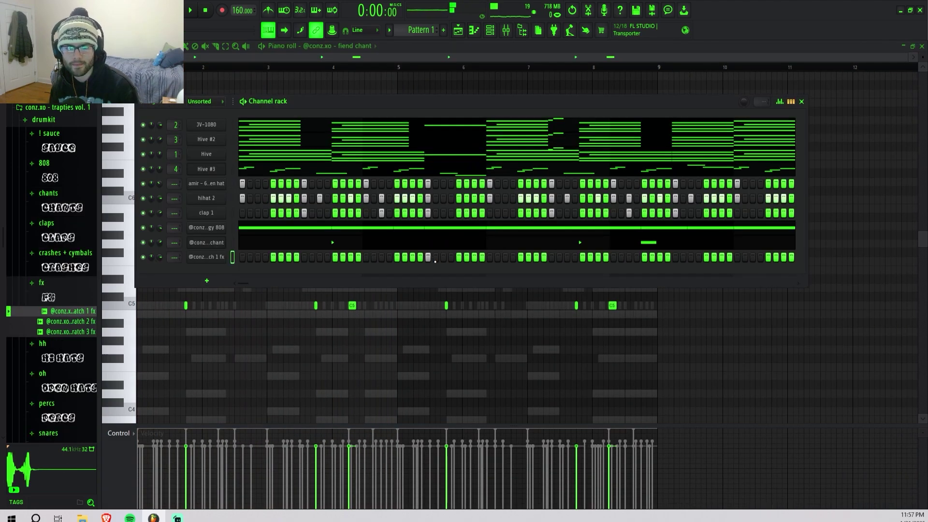
key(space)
click(207, 257)
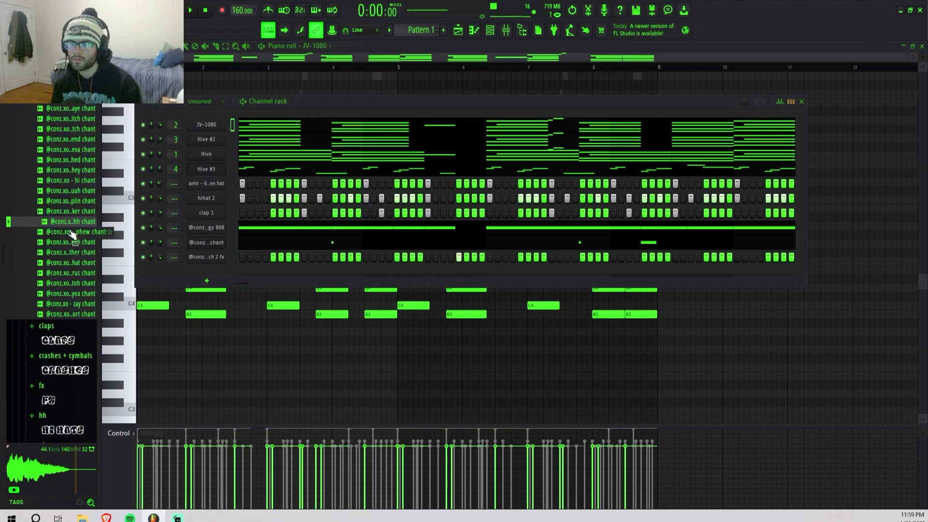
key(space)
drag(73, 222, 208, 278)
click(206, 271)
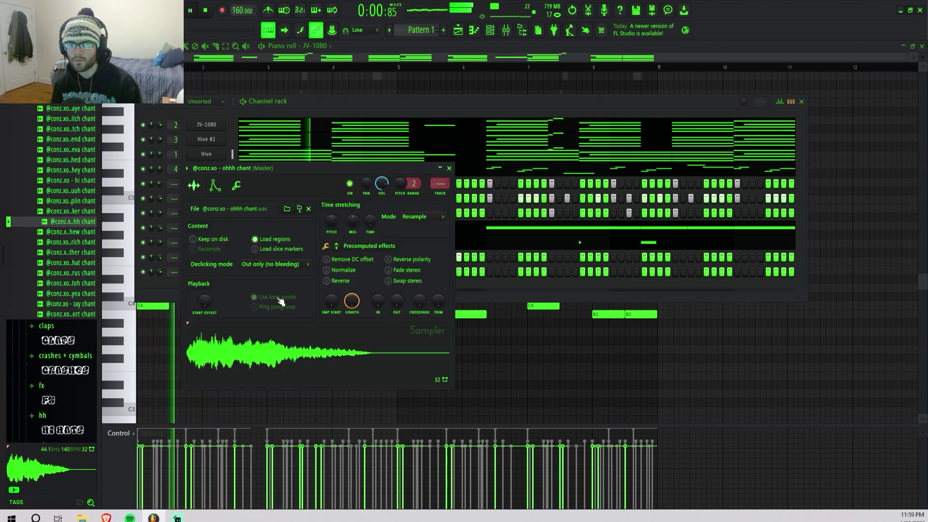
key(Escape)
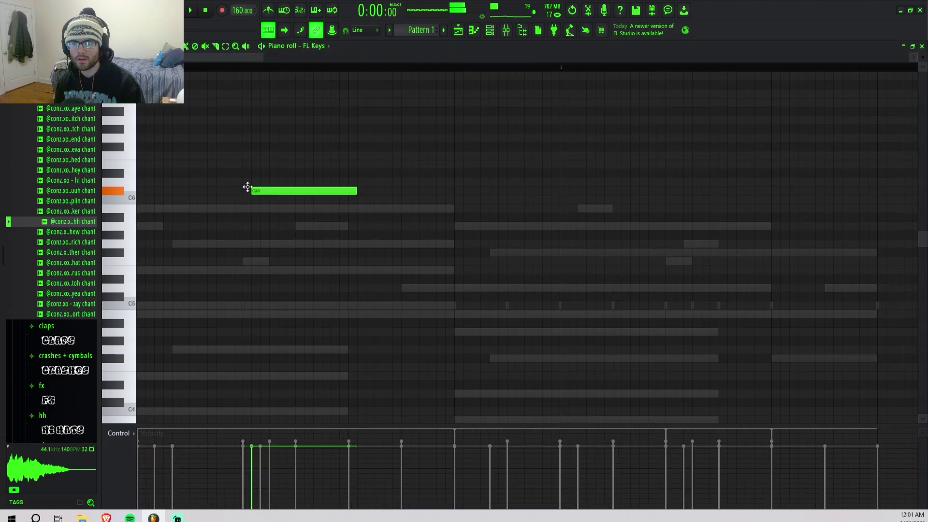
Write the opening of the FL Keys melody with a short C6, a longer D6 and a B5, auditioning it against playback
drag(247, 187, 271, 188)
click(245, 199)
key(space)
drag(348, 199, 260, 199)
key(space)
key(space)
mouse_move(364, 181)
mouse_down()
mouse_move(348, 182)
mouse_move(344, 208)
mouse_up()
key(space)
scroll(352, 205, up, 2)
drag(480, 209, 453, 221)
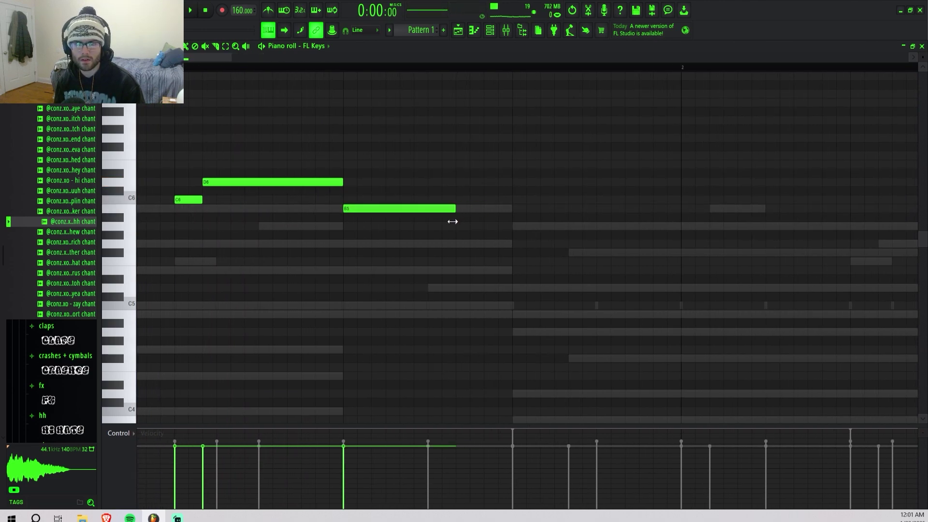
Continue the FL Keys melody with an A5 note, followed by a short A5 and a B5 leading into bar 2
click(457, 226)
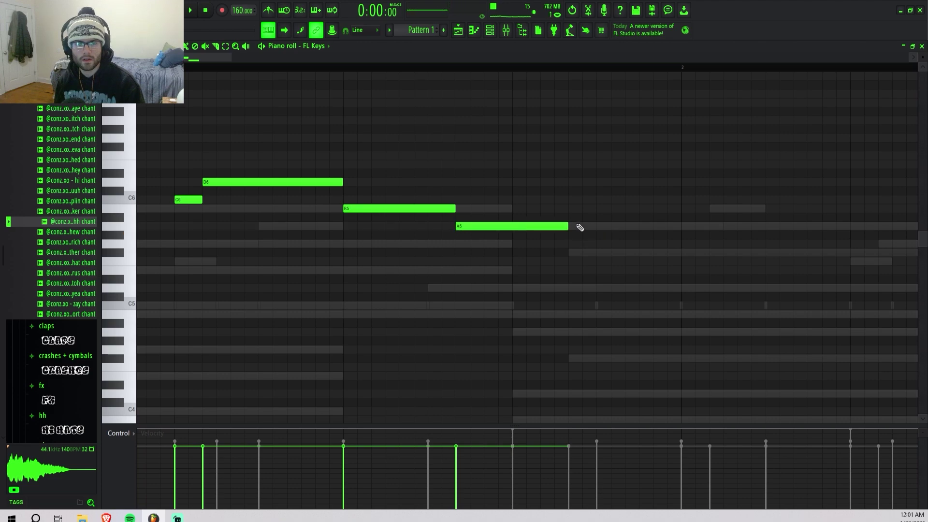
click(573, 208)
drag(583, 208, 639, 209)
click(607, 225)
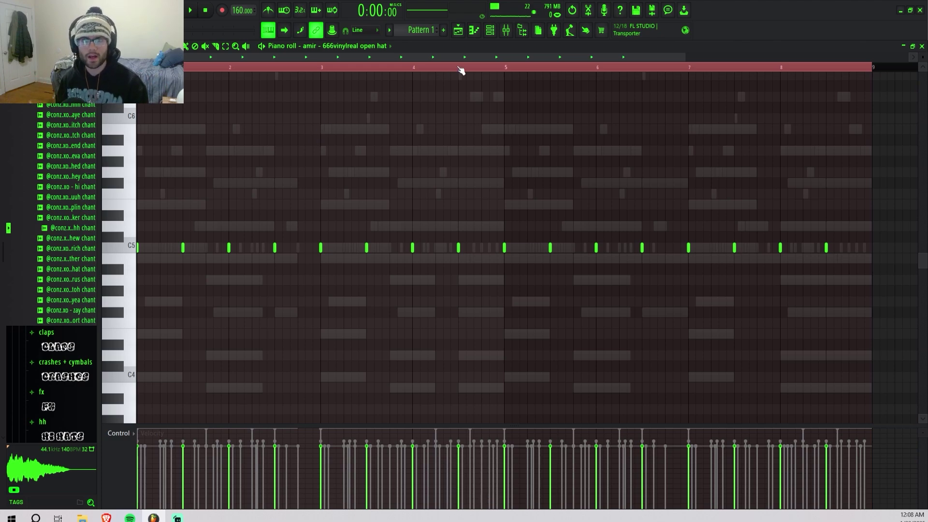
Apply the fill each 8 steps option to the open hat channel in the channel rack
click(490, 30)
right_click(216, 201)
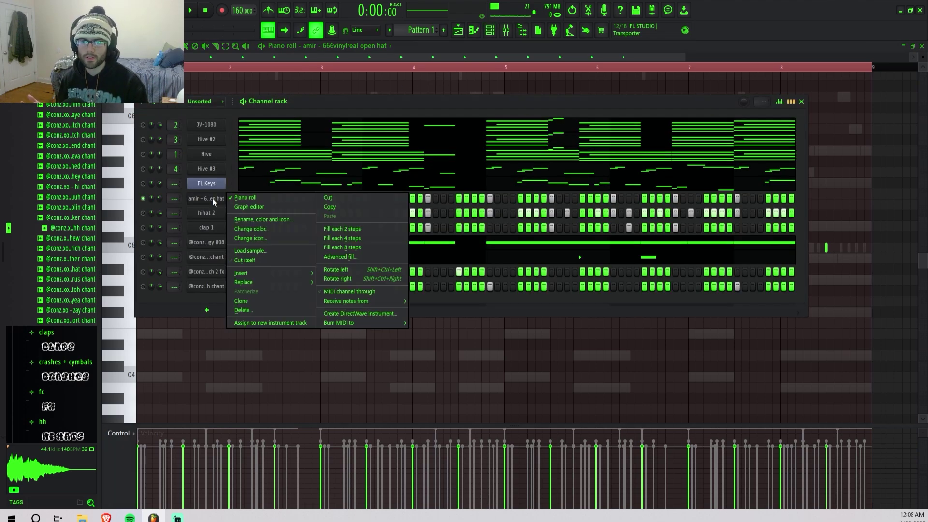
click(352, 250)
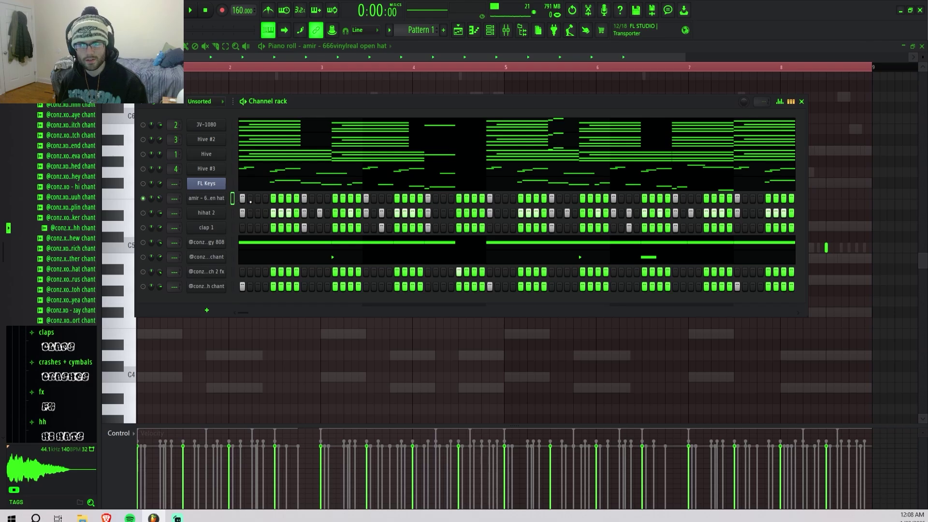
Examine the spacing of the open hat hits in the piano roll while playing them back
click(273, 373)
scroll(152, 278, up, 4)
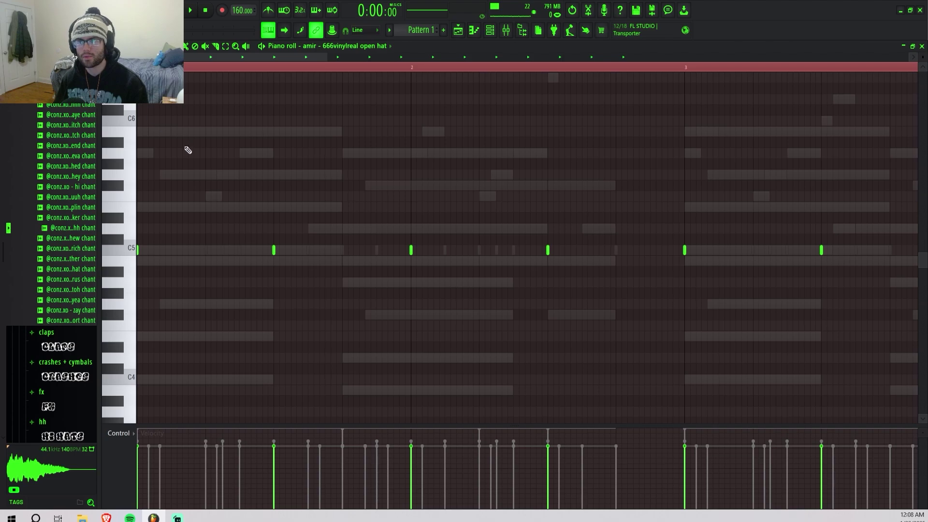
key(space)
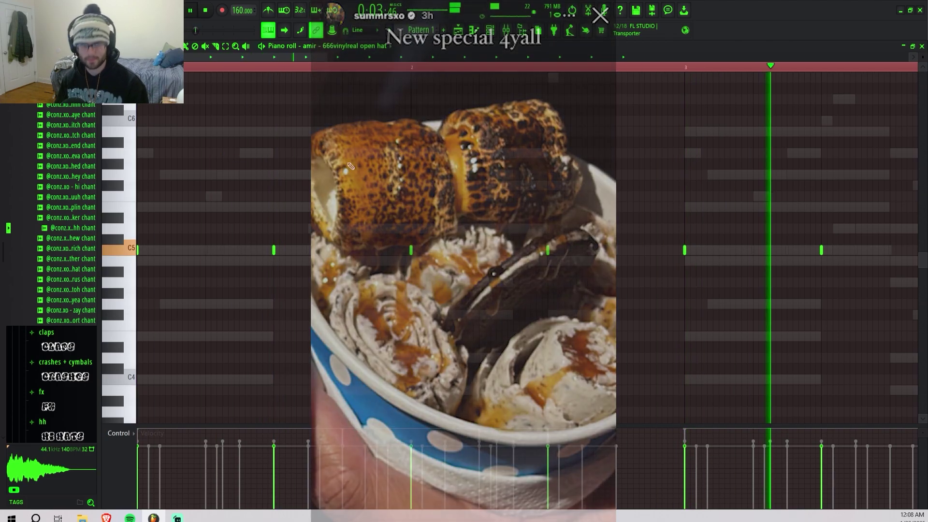
scroll(350, 166, down, 4)
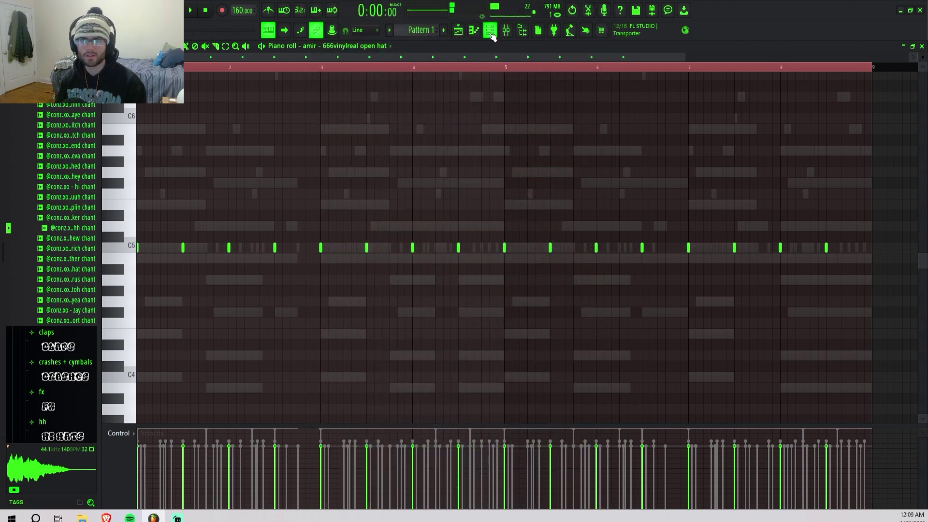
Open the hihat 2 piano roll and examine the hi-hat note groupings across the bars
click(490, 31)
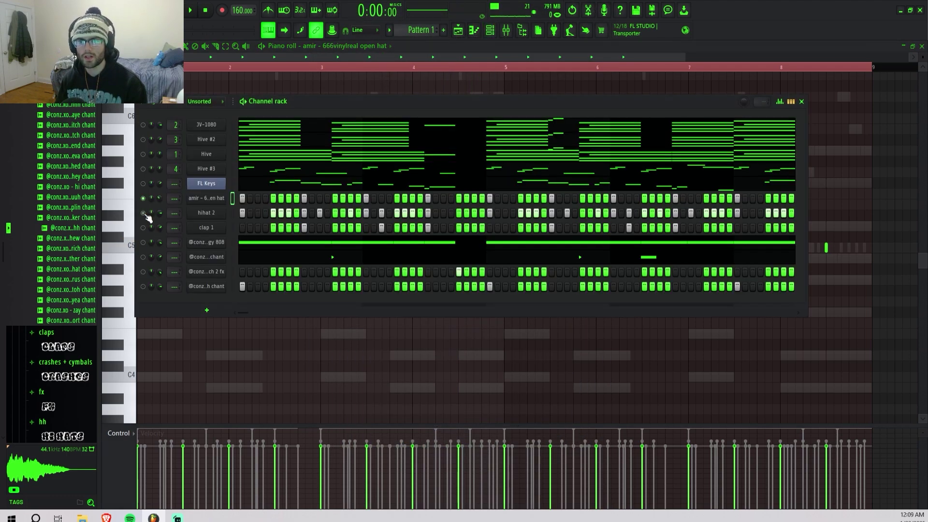
right_click(225, 209)
click(239, 216)
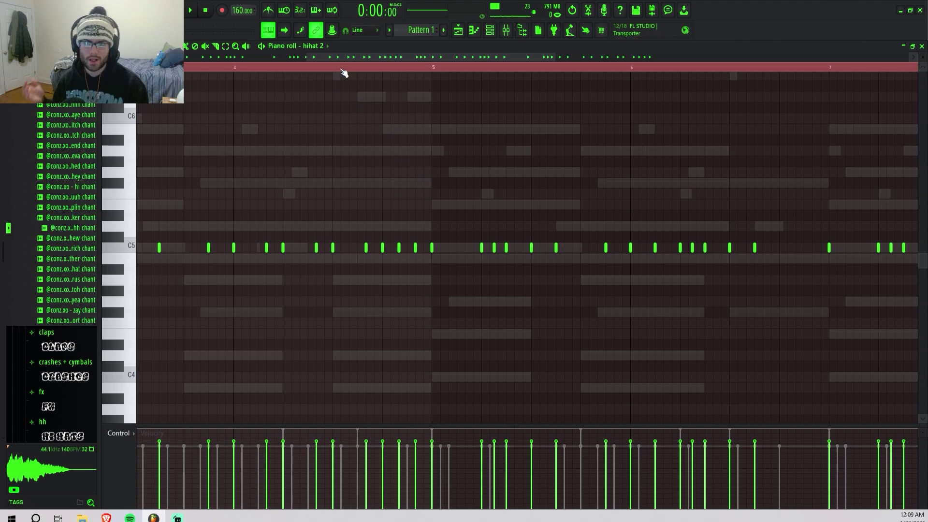
scroll(387, 223, up, 2)
drag(329, 210, 462, 283)
click(287, 67)
scroll(232, 154, down, 5)
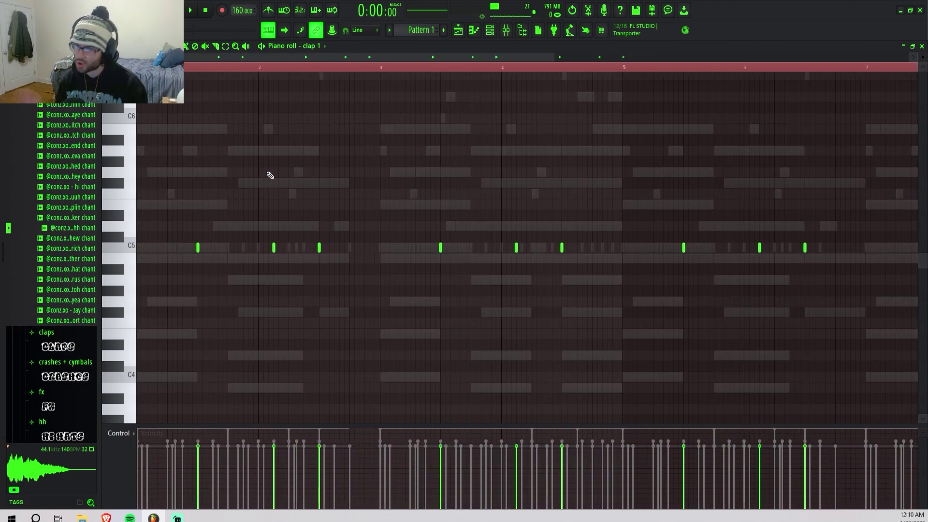
Select the repeating clap hits across the clap 1 piano roll to examine their placement, and clear the selection
click(198, 247)
drag(308, 238, 322, 267)
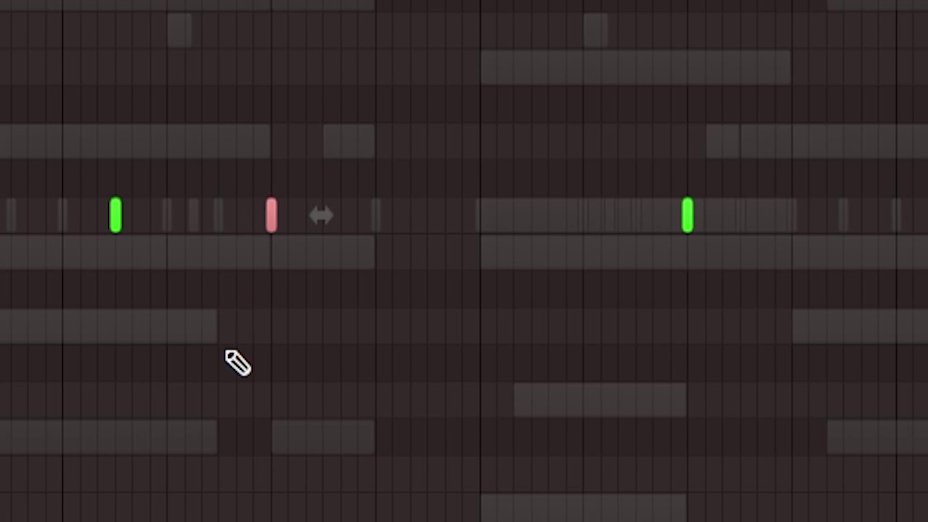
scroll(305, 288, down, 2)
drag(310, 225, 331, 266)
drag(387, 225, 403, 264)
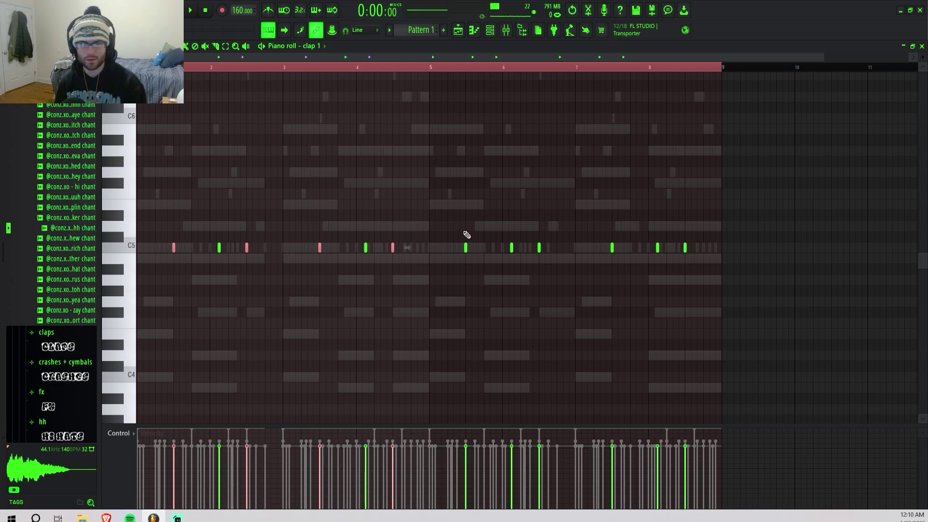
drag(461, 231, 485, 292)
drag(532, 234, 555, 275)
scroll(253, 275, up, 2)
drag(192, 235, 205, 271)
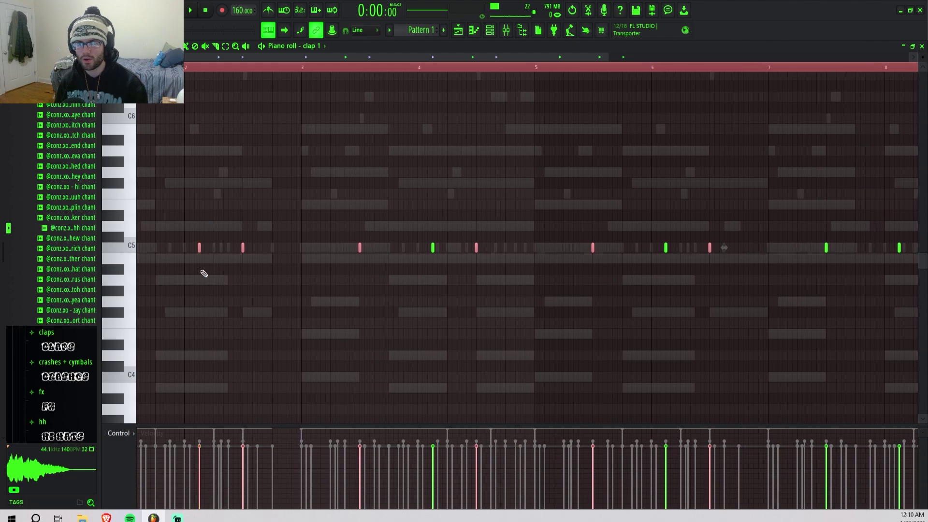
scroll(208, 274, up, 2)
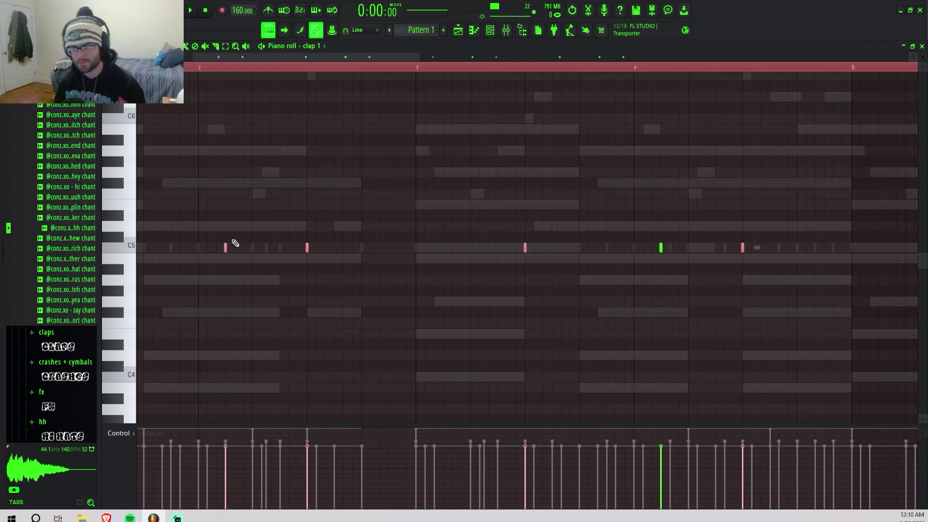
scroll(232, 243, down, 4)
right_click(345, 198)
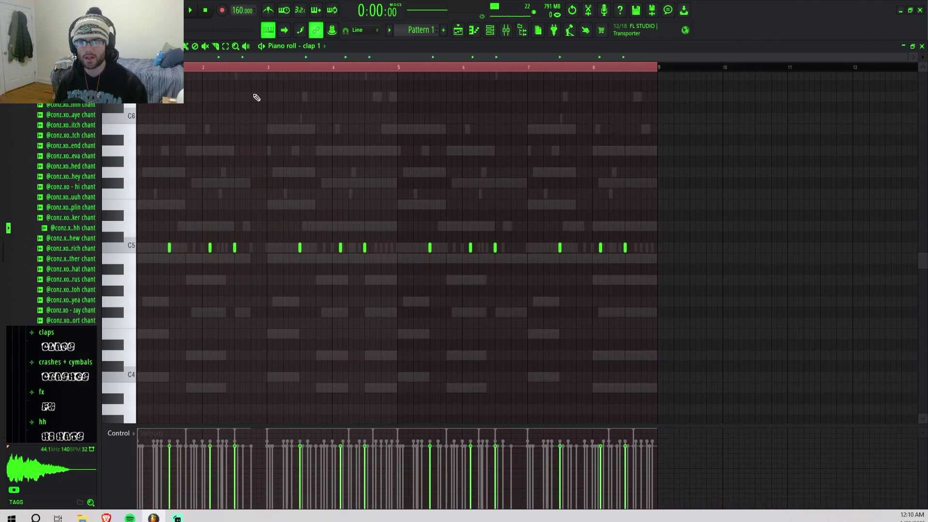
Examine the clap hits between bars 3 and 5 in clap 1, and view the fiend chant notes in the piano roll
drag(268, 67, 397, 70)
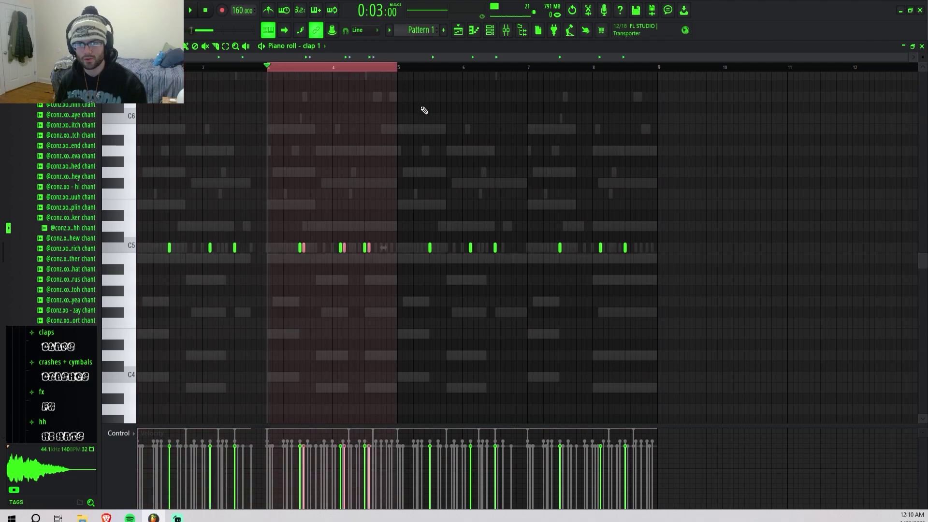
key(F6)
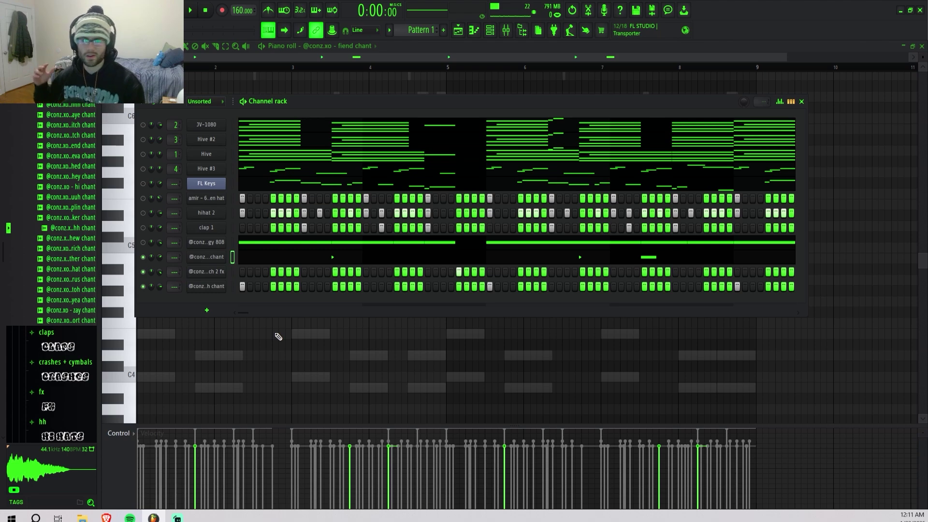
key(F6)
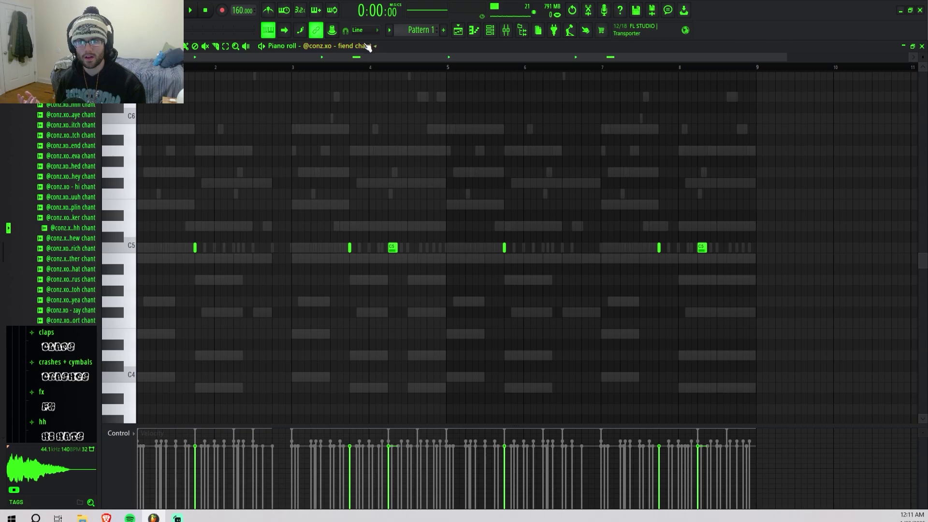
Open the scratch 2 fx piano roll and examine where the single scratch hit sits before bar 3
click(368, 46)
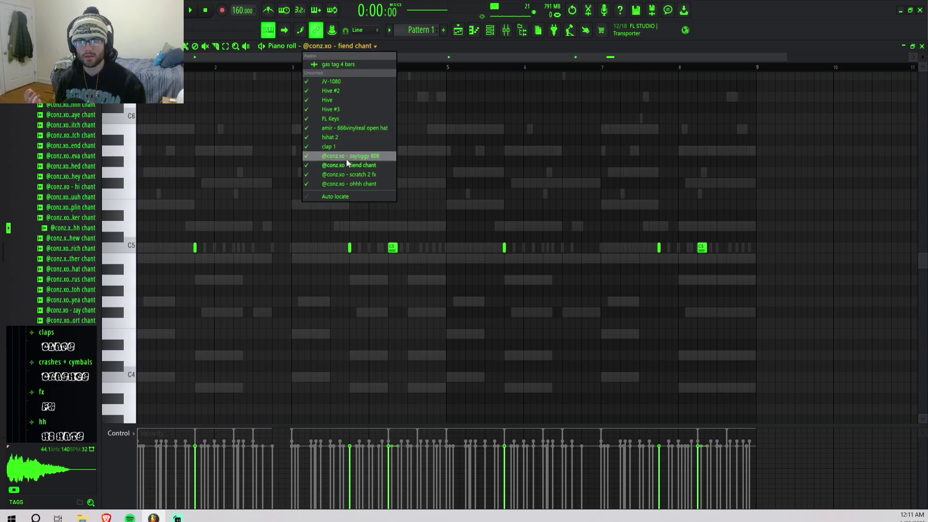
click(344, 185)
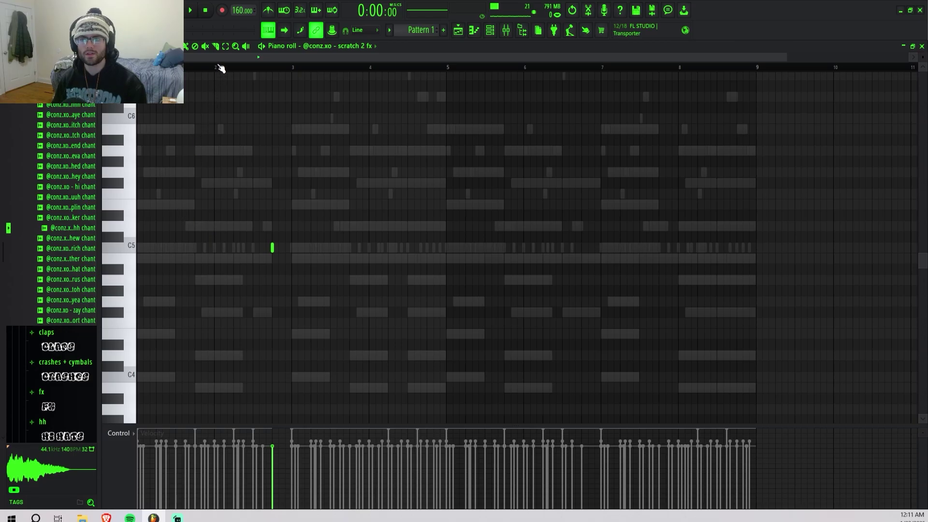
click(216, 68)
scroll(254, 235, up, 3)
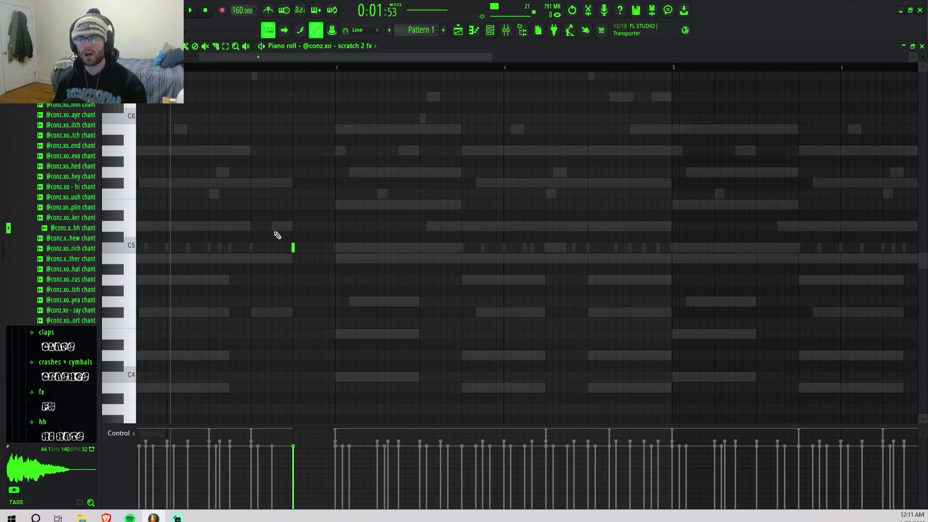
mouse_move(315, 217)
mouse_down()
mouse_move(315, 169)
mouse_move(323, 317)
mouse_up()
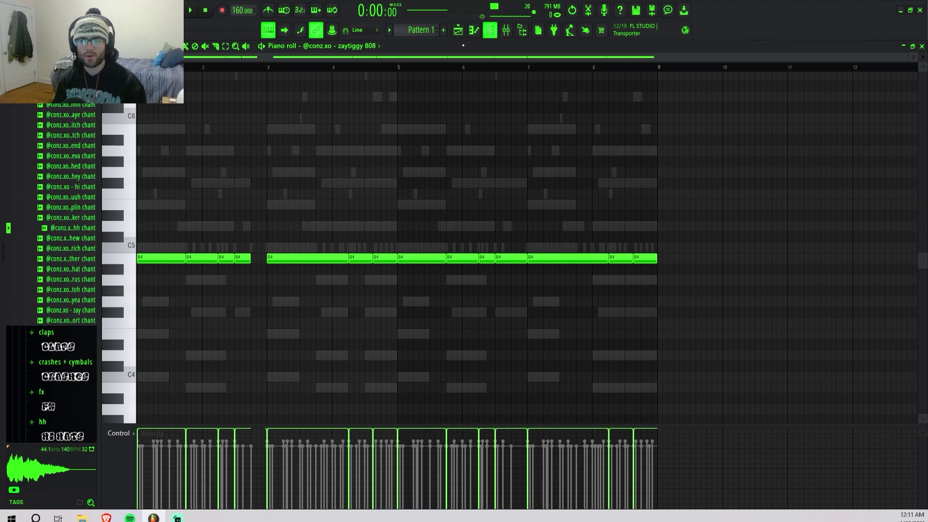
Select all zaytiggy 808 notes in the piano roll to examine their lengths and placement
drag(152, 255, 681, 285)
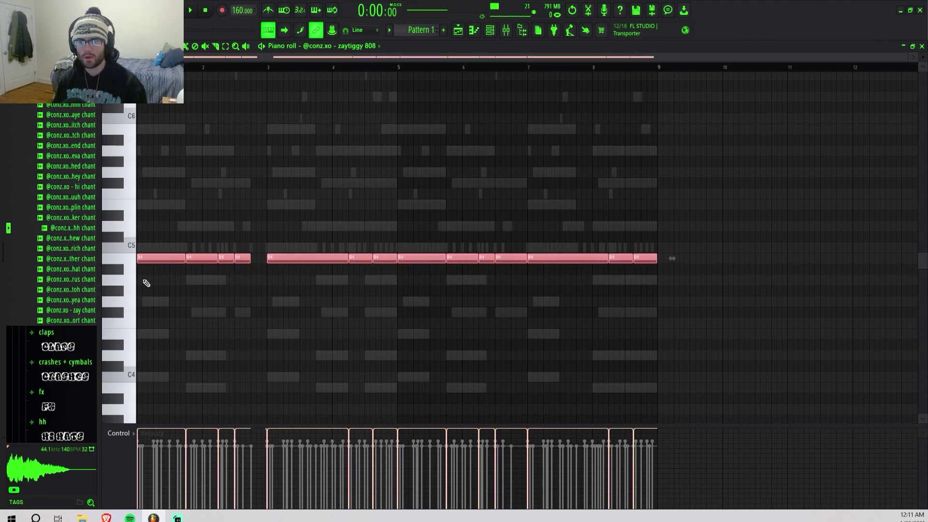
scroll(145, 284, up, 3)
scroll(215, 263, down, 4)
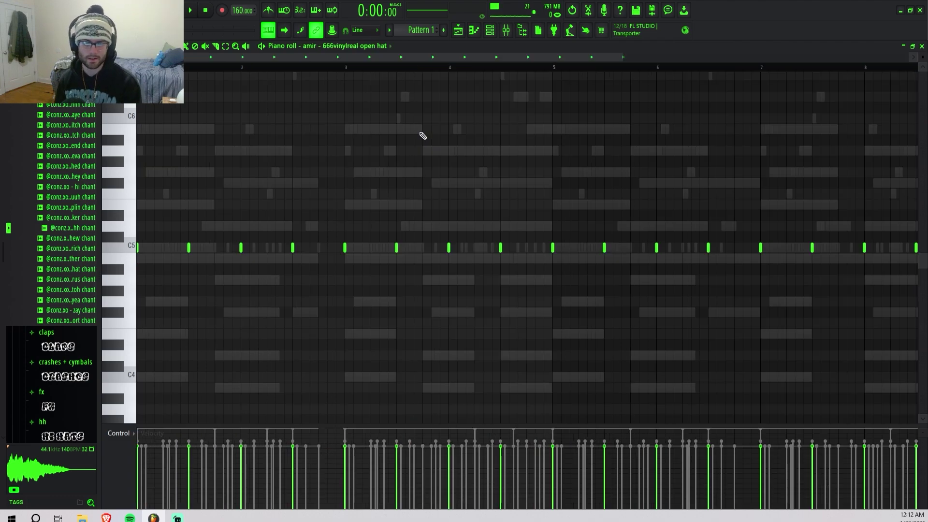
Review the scratch 2 fx, fiend chant, zaytiggy 808, clap 1, hihat 2 and open hat piano rolls one by one during playback
click(352, 46)
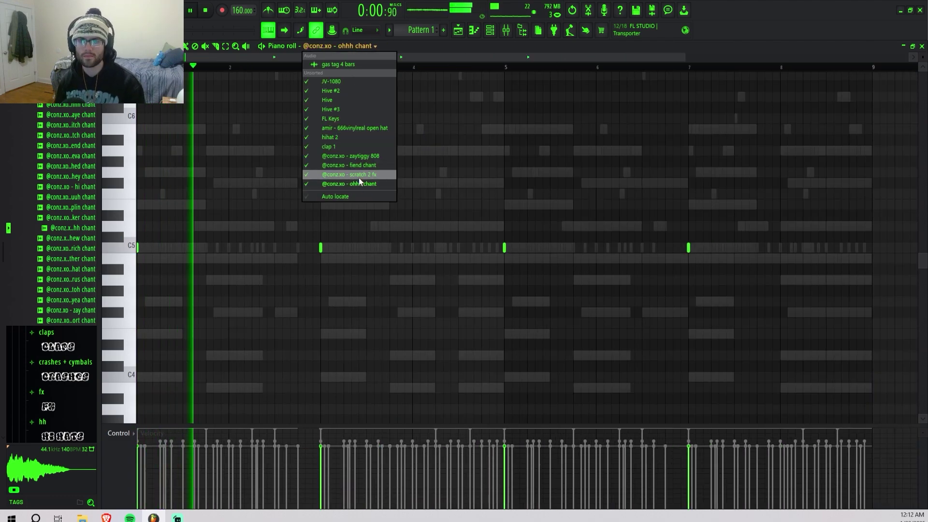
click(359, 175)
click(351, 47)
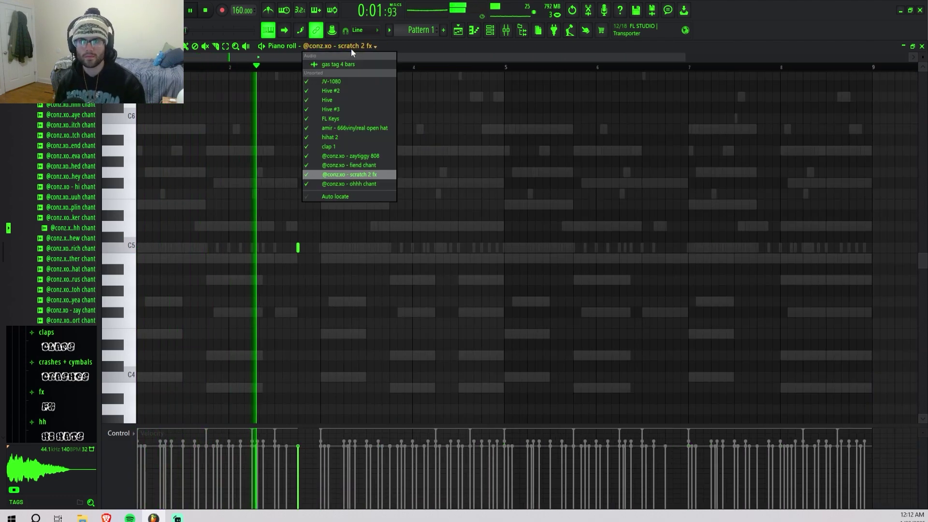
click(345, 165)
click(351, 46)
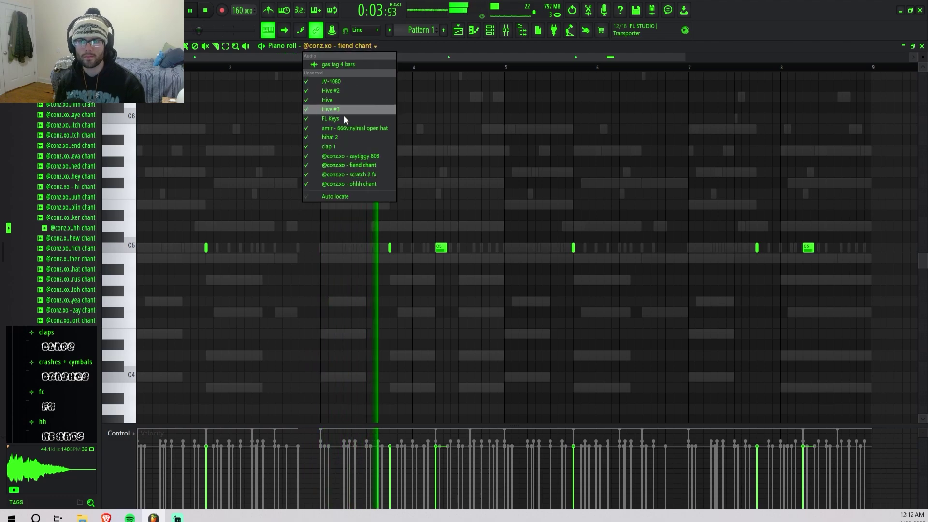
click(341, 157)
click(351, 46)
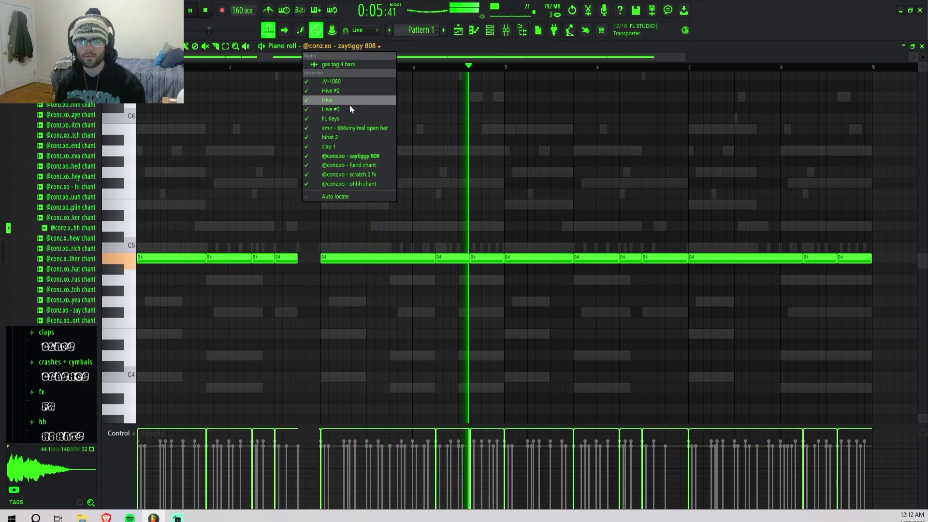
click(345, 147)
click(351, 46)
click(326, 138)
click(323, 46)
click(377, 125)
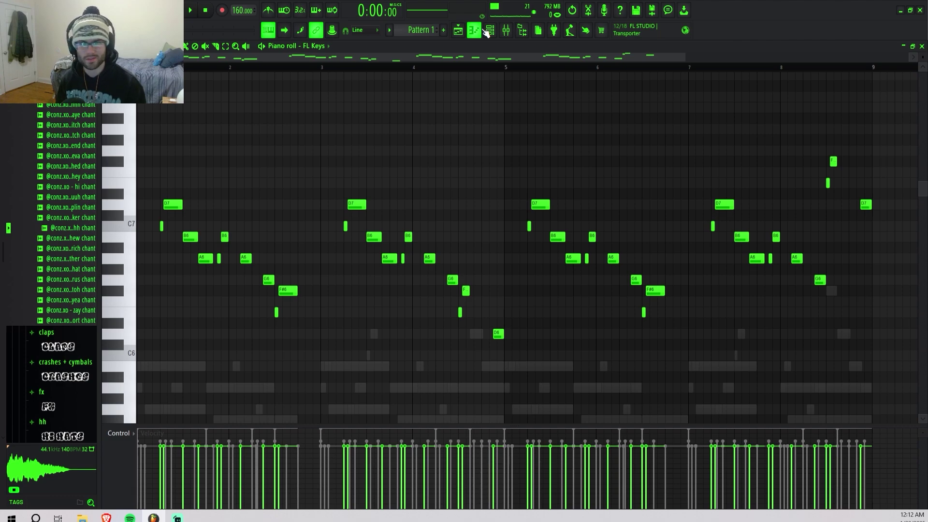
Open the FL Keys piano roll from the channel rack and examine its melody notes
click(489, 31)
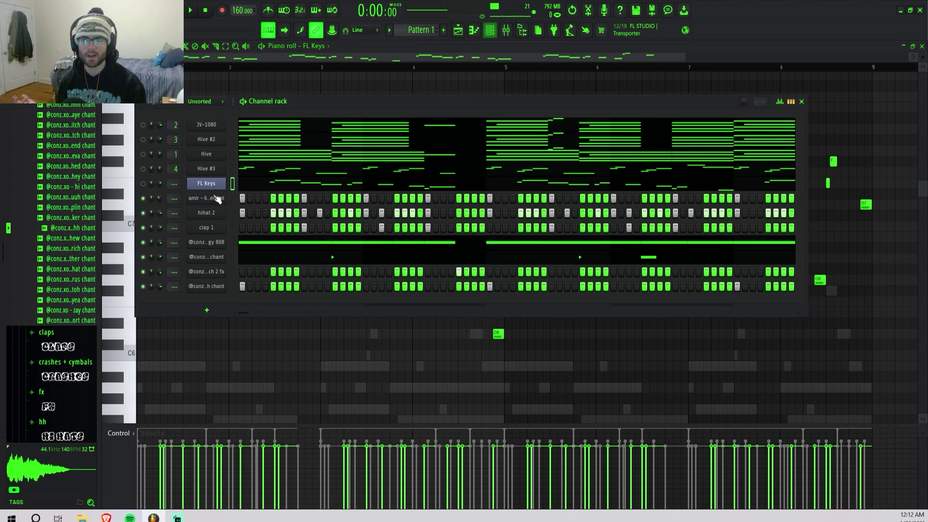
click(211, 188)
click(406, 106)
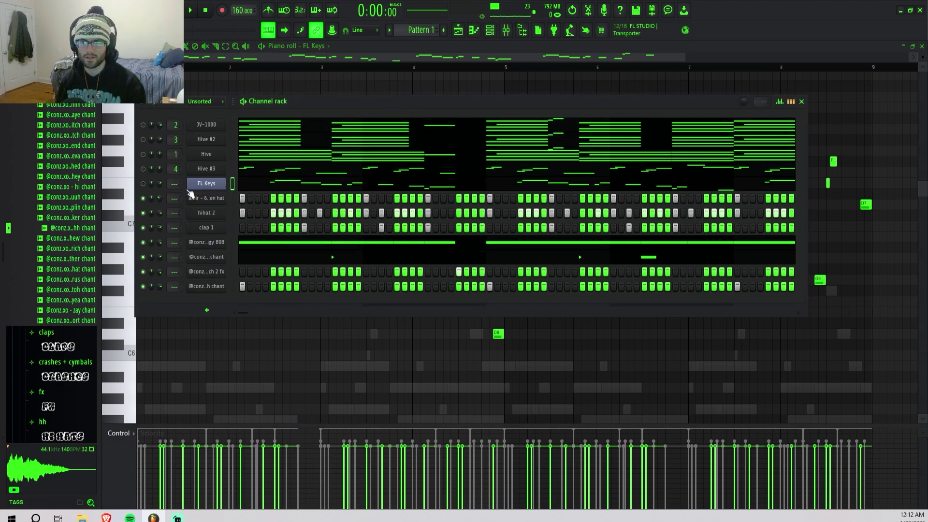
click(345, 86)
drag(188, 69, 138, 68)
scroll(141, 268, down, 1)
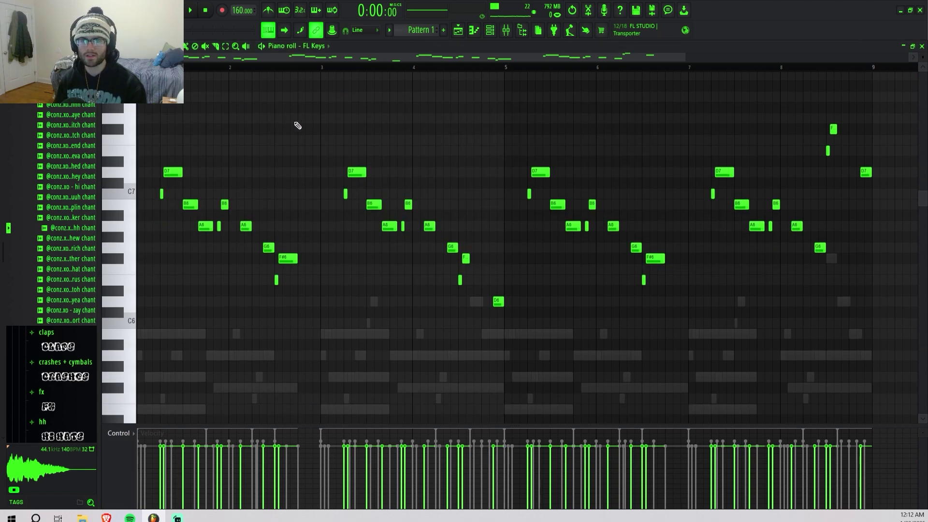
Try duplicating the opening FL Keys phrase from bars 1 and 2, and clear the selection
drag(297, 317, 143, 115)
key(ctrl+b)
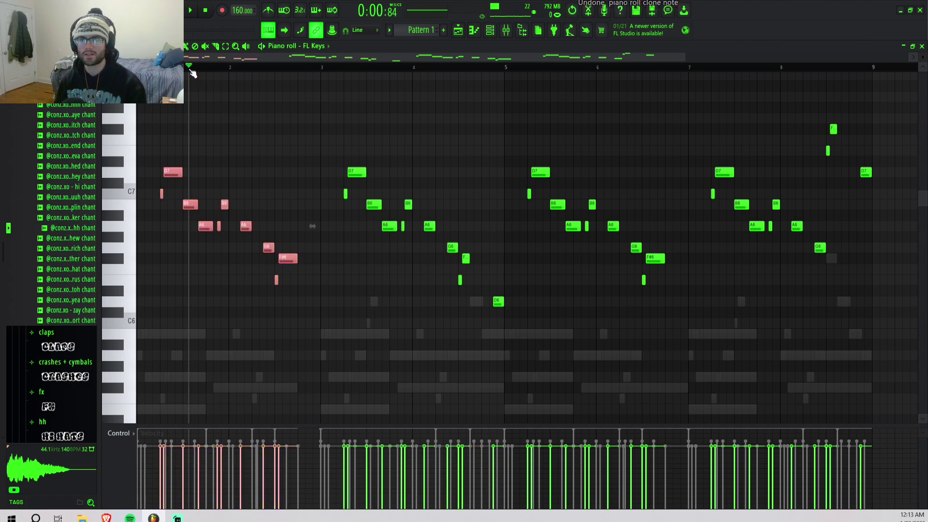
key(ctrl+d)
Play the pattern back to hear the FL Keys melody
key(space)
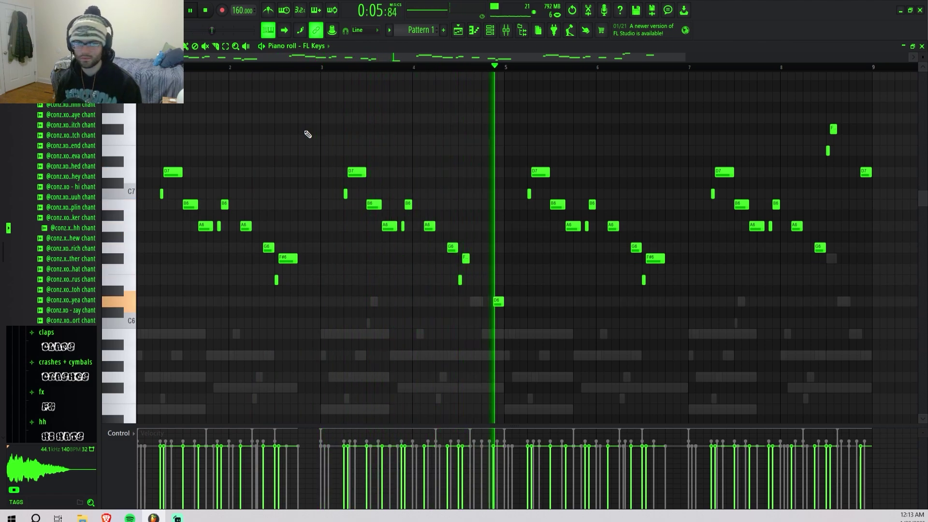
key(space)
scroll(327, 155, down, 1)
scroll(327, 155, up, 1)
key(space)
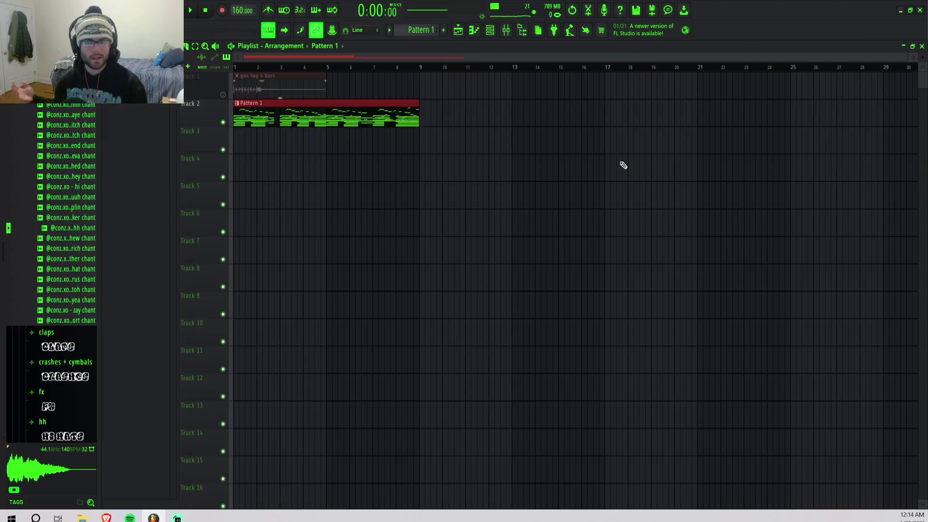
Split Pattern 1 by channel onto separate playlist tracks, and duplicate the eight-bar section twice
right_click(144, 81)
click(172, 241)
scroll(244, 67, up, 4)
key(ctrl+b)
key(ctrl+b)
Delete the first Hive #3 and FL Keys clips on tracks 5 and 6, and trim the opening drum clips
right_click(245, 203)
right_click(244, 224)
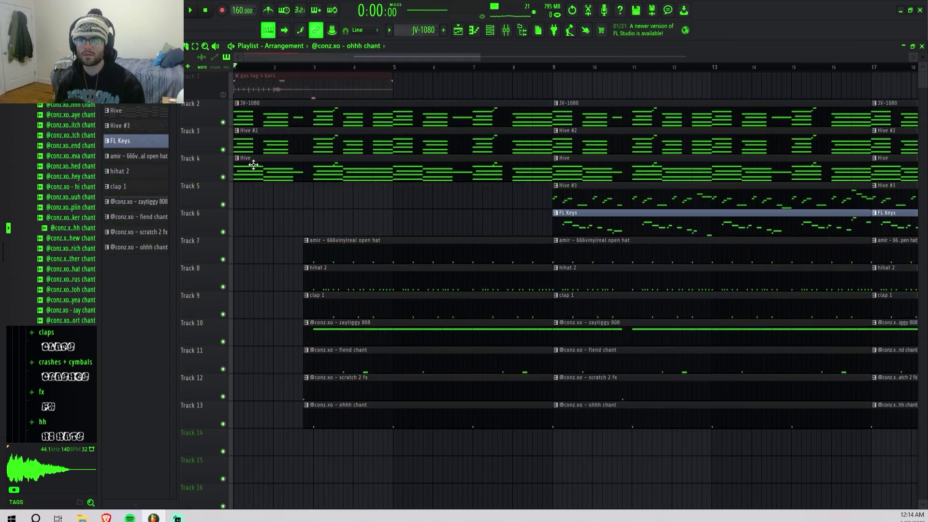
drag(403, 256, 289, 257)
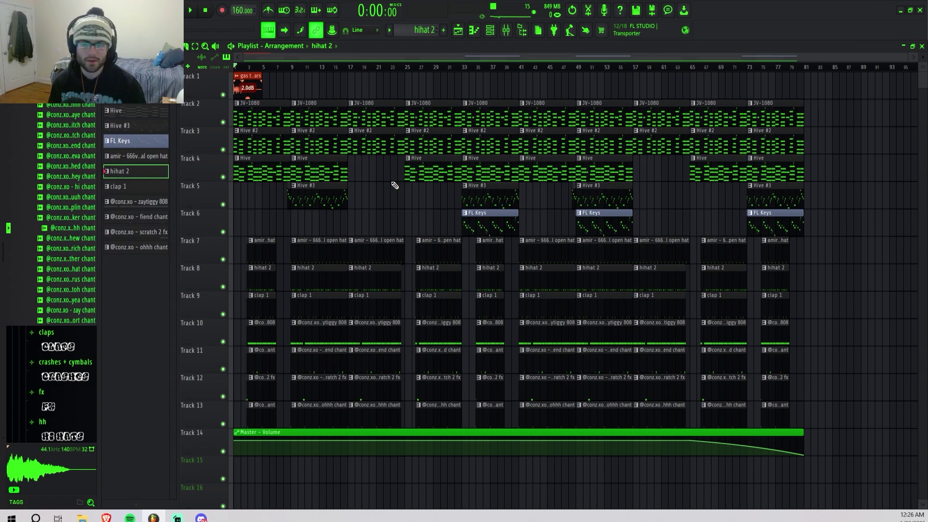
Select the short drum slices just before bar 3 on tracks 7 to 13 to examine their spacing
scroll(244, 269, up, 5)
drag(238, 251, 360, 408)
scroll(358, 375, up, 5)
drag(303, 209, 365, 411)
scroll(319, 393, up, 3)
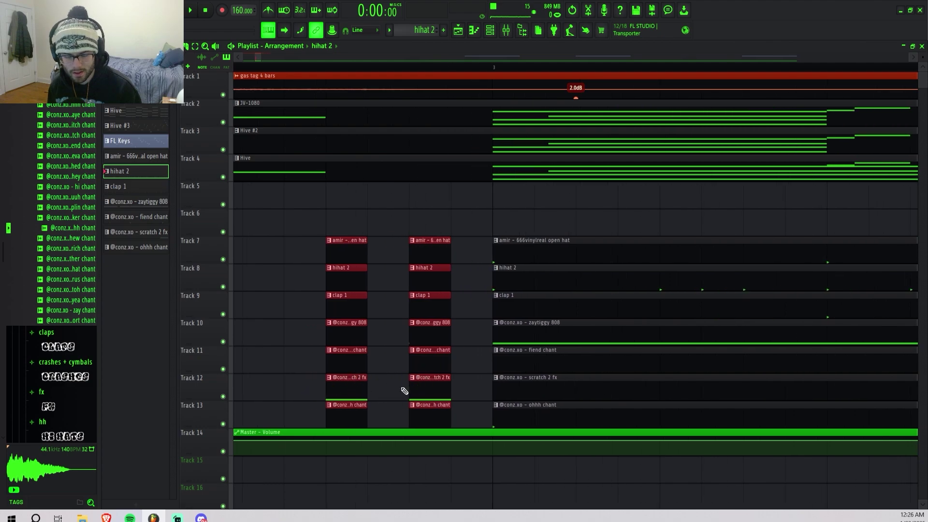
scroll(270, 112, down, 5)
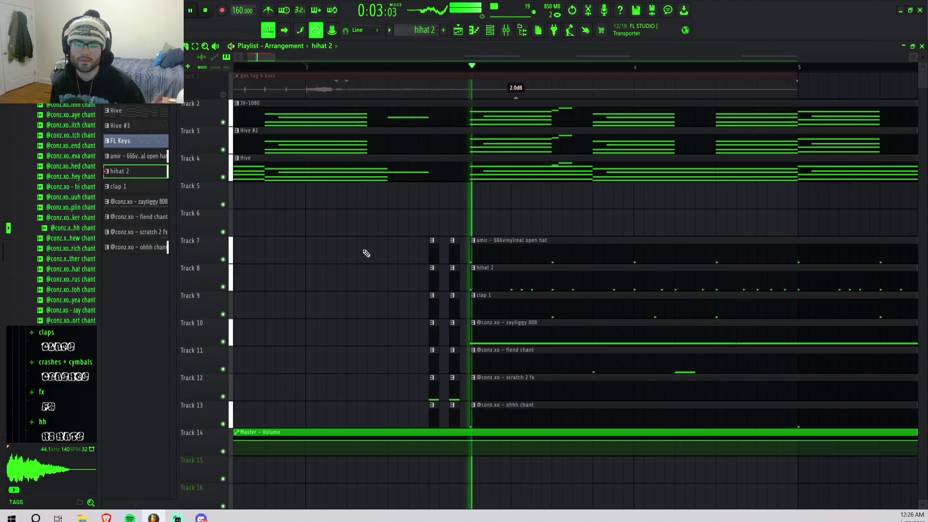
Examine the drum break between bars 7 and 9 across tracks 7 to 13
scroll(380, 252, down, 6)
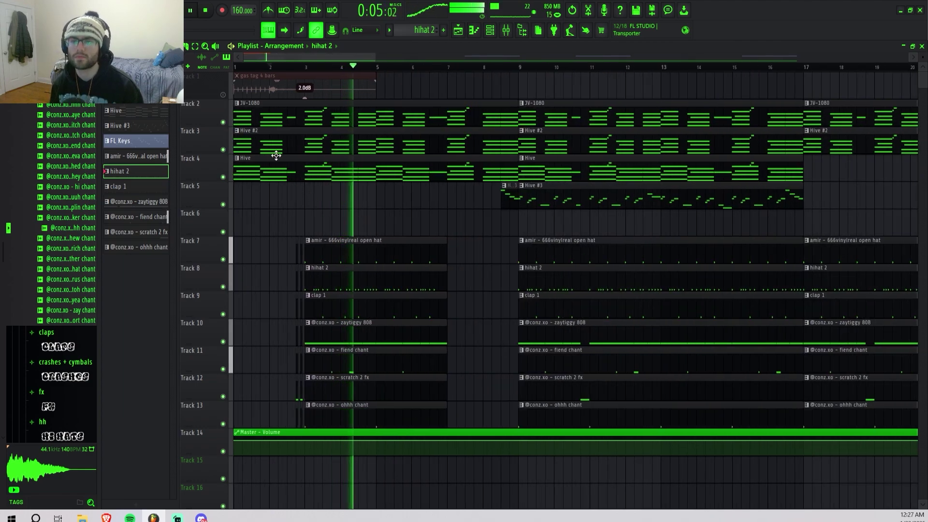
drag(351, 244, 404, 415)
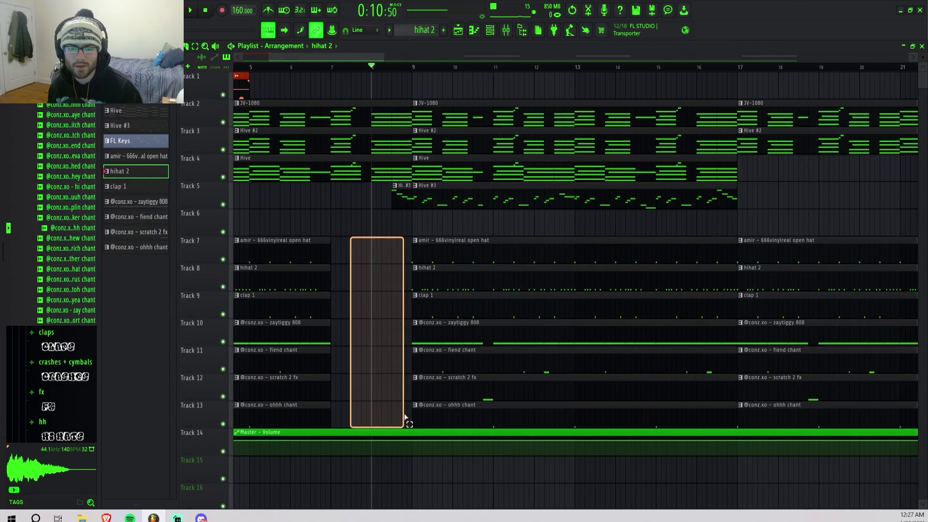
scroll(398, 325, up, 2)
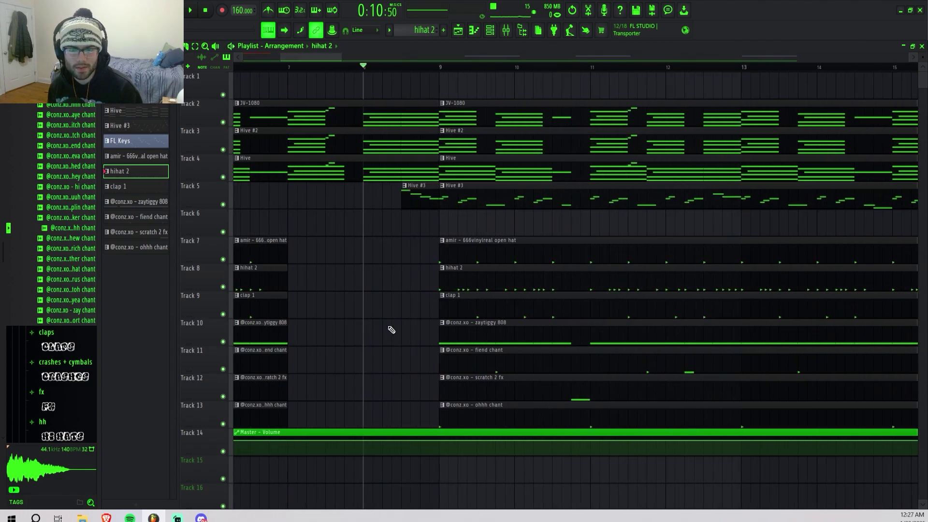
drag(309, 237, 417, 423)
scroll(386, 247, down, 1)
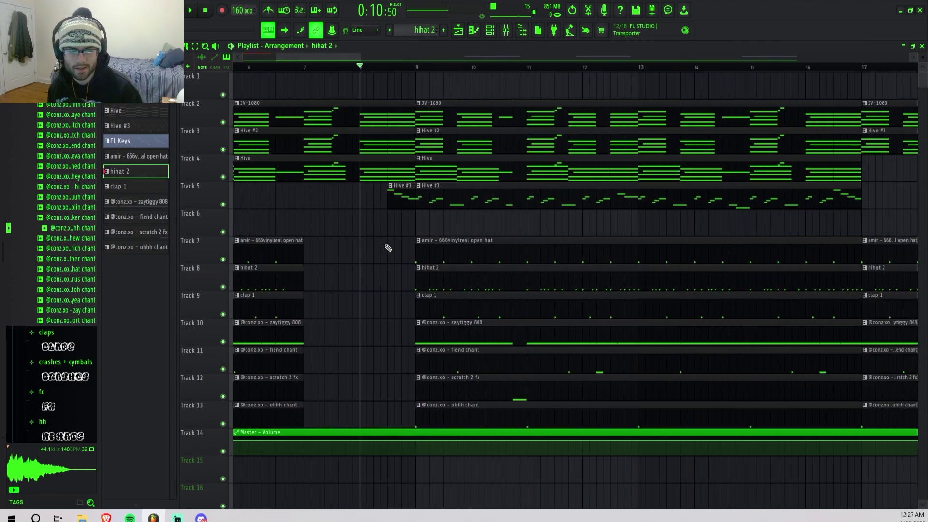
Select the short Hive #3 lead-in clip before bar 9 and examine how it joins the following Hive #3 clip
drag(376, 193, 406, 205)
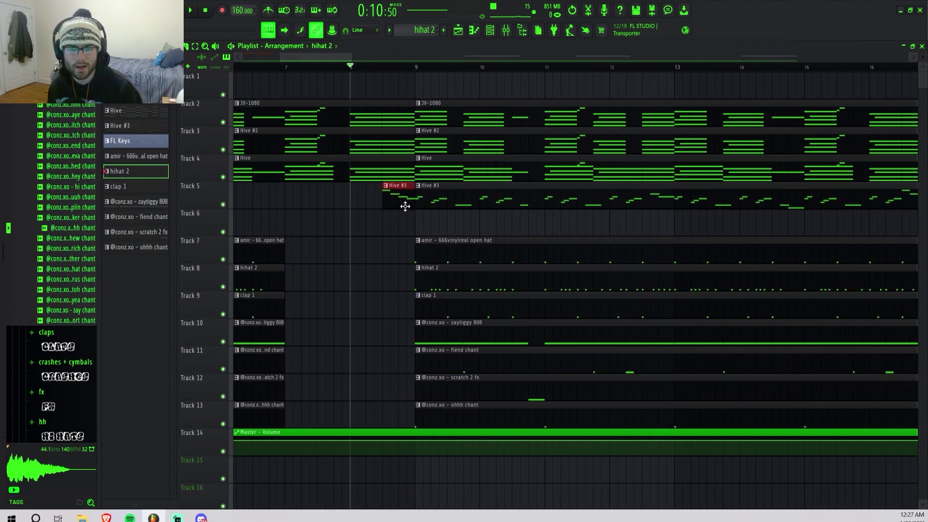
scroll(535, 215, down, 2)
scroll(725, 213, up, 3)
drag(748, 207, 669, 197)
scroll(532, 232, down, 3)
scroll(240, 234, up, 2)
click(347, 200)
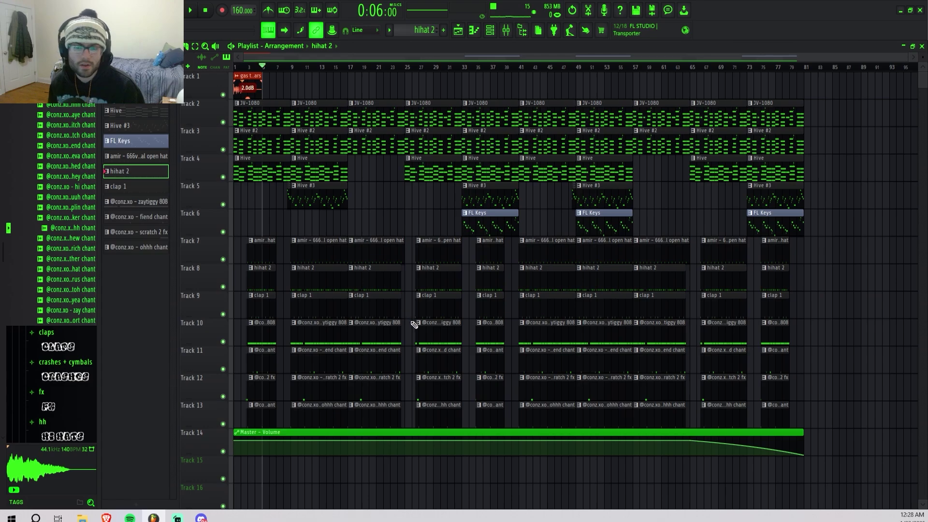
Examine the placement of the drum clips on tracks 7 to 13 across the full arrangement
scroll(415, 314, up, 4)
drag(398, 241, 455, 434)
scroll(404, 386, down, 4)
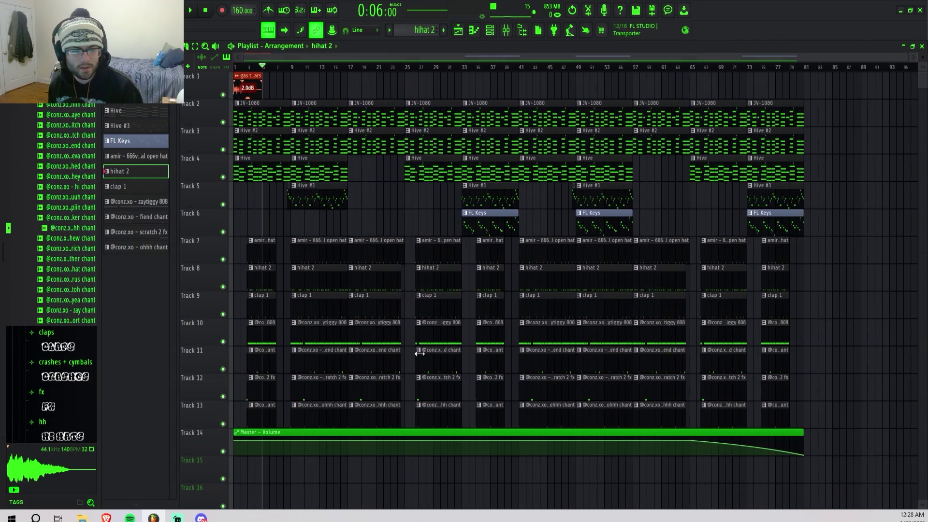